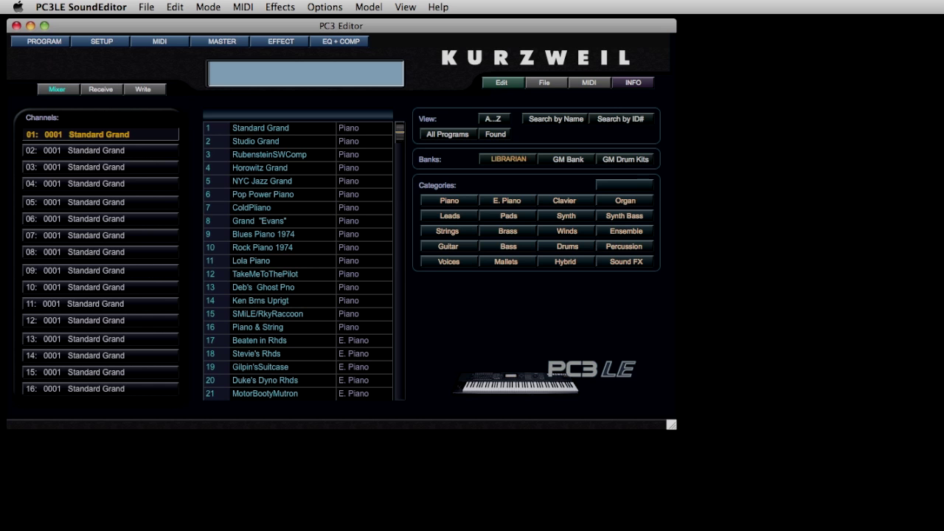
# Step: Connect to the keyboard in the MIDI setup by choosing Kurzweil PC3LE as both the MIDI in and MIDI out port
pyautogui.click(243, 7)
pyautogui.click(254, 25)
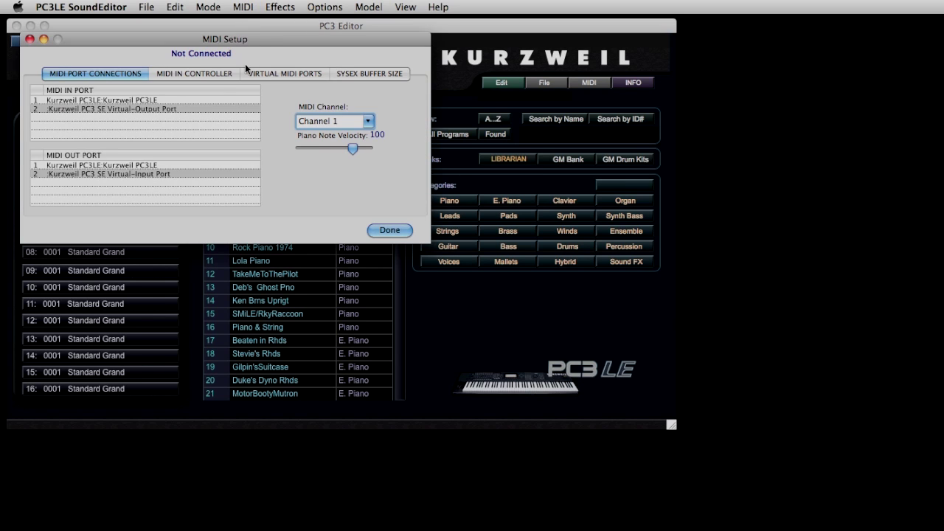
pyautogui.click(180, 101)
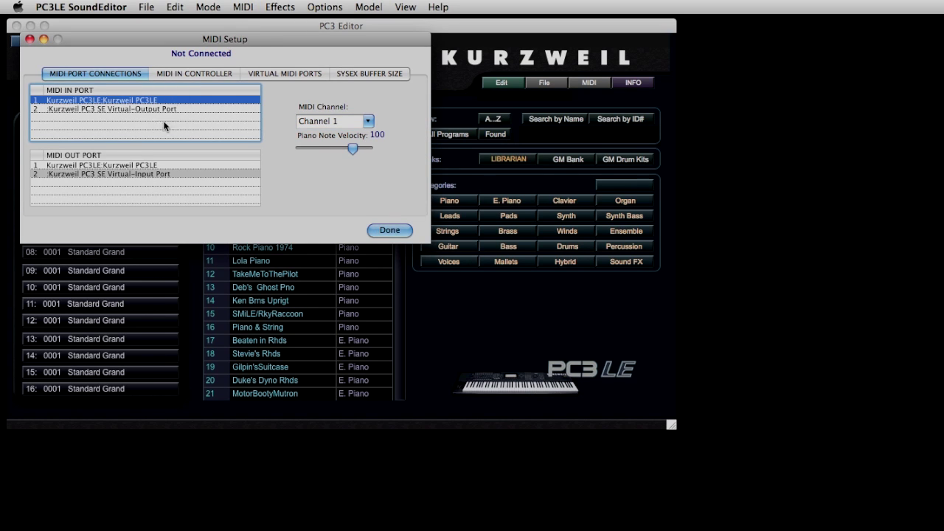
pyautogui.click(123, 164)
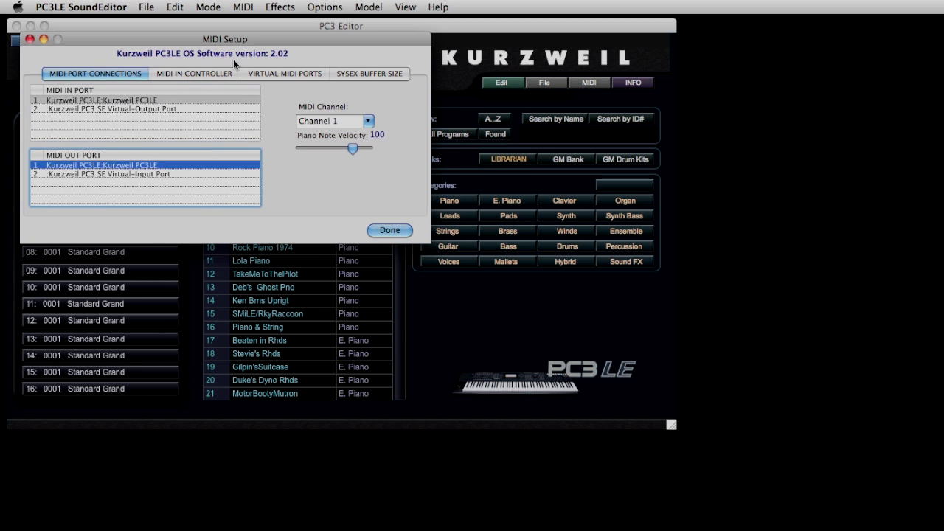
pyautogui.click(389, 231)
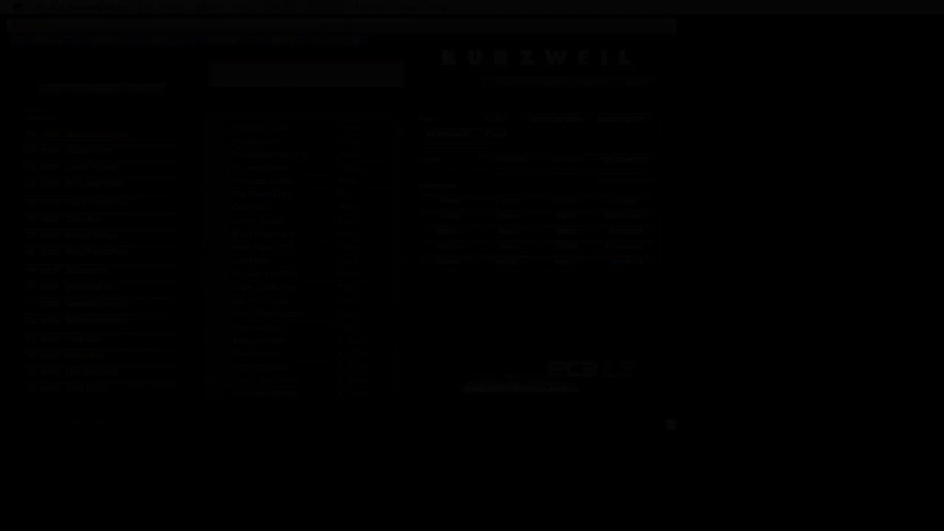
# Step: Set both the MIDI in and MIDI out port to MIDI Timepiece AV:Port 8 in the MIDI setup
pyautogui.click(243, 7)
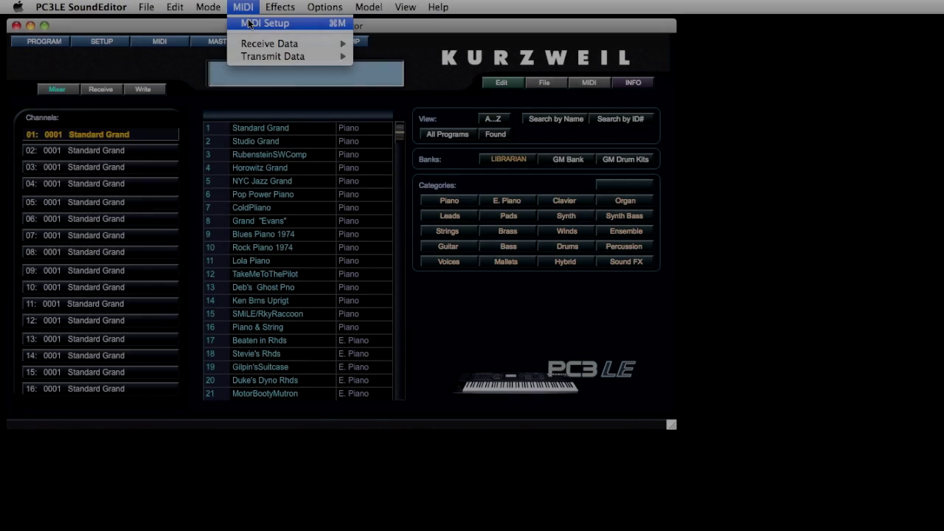
pyautogui.click(249, 25)
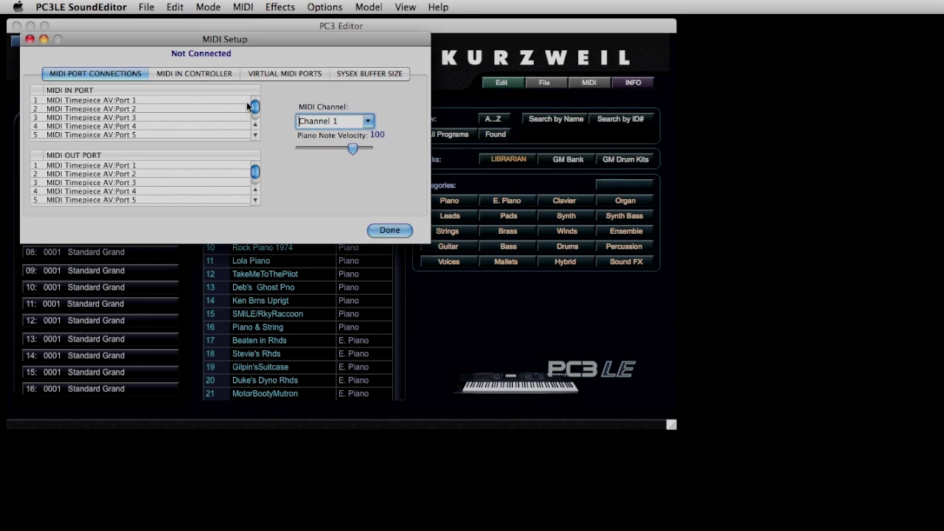
pyautogui.scroll(-4, 246, 106)
pyautogui.click(186, 102)
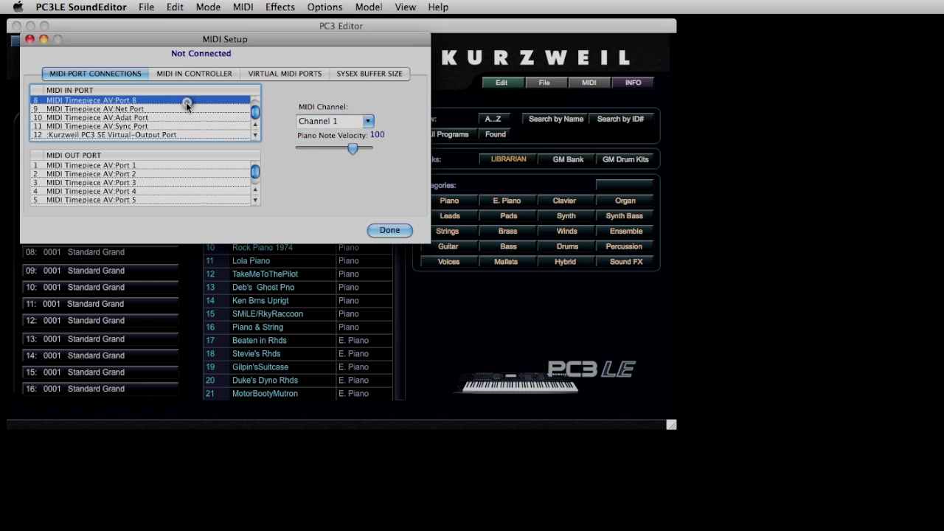
pyautogui.scroll(-4, 229, 181)
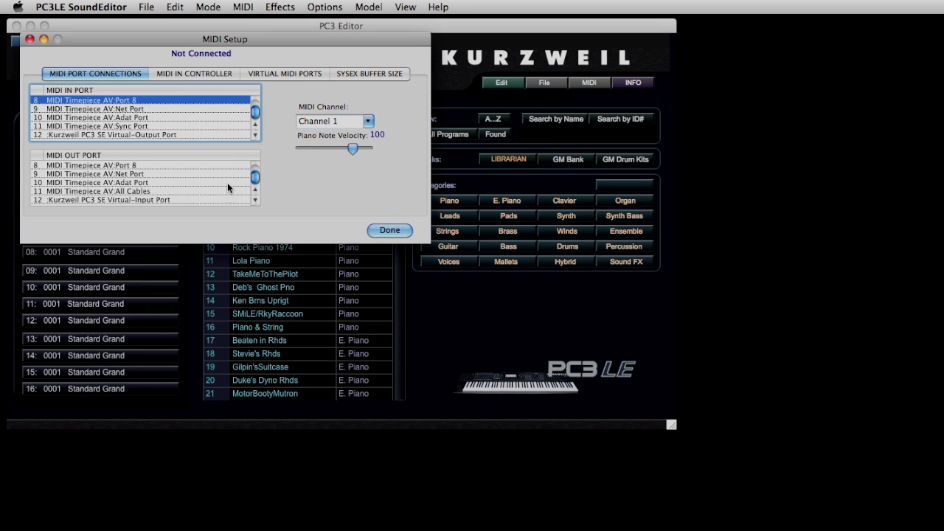
pyautogui.click(220, 165)
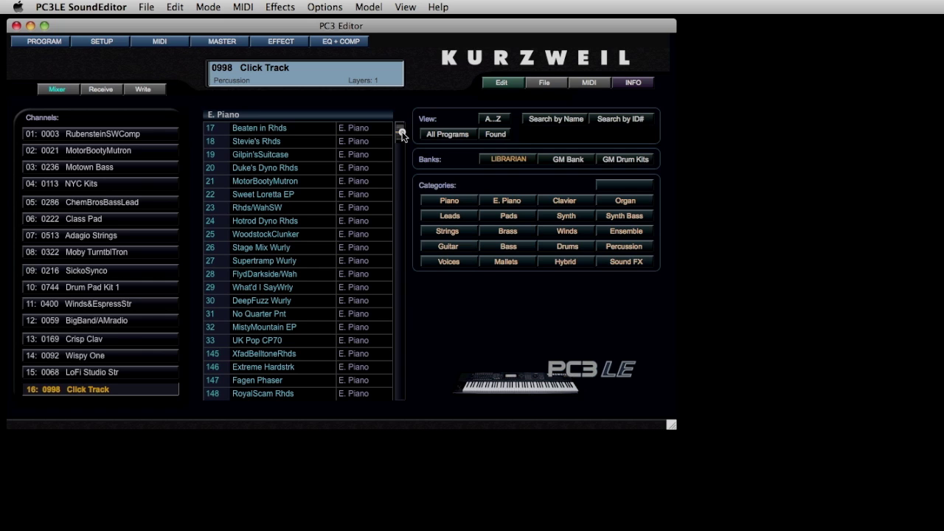
# Step: Assign NYC Jazz Grand from the Piano category to channel 1 and P-Bass from the Bass category to channel 2
pyautogui.moveTo(401, 133)
pyautogui.mouseDown()
pyautogui.moveTo(396, 342)
pyautogui.moveTo(396, 130)
pyautogui.mouseUp()
pyautogui.click(71, 135)
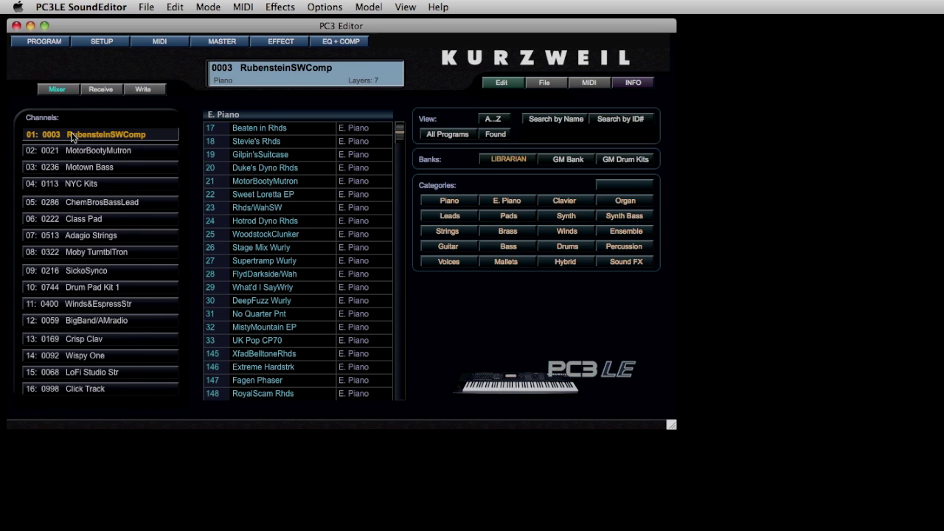
pyautogui.click(448, 200)
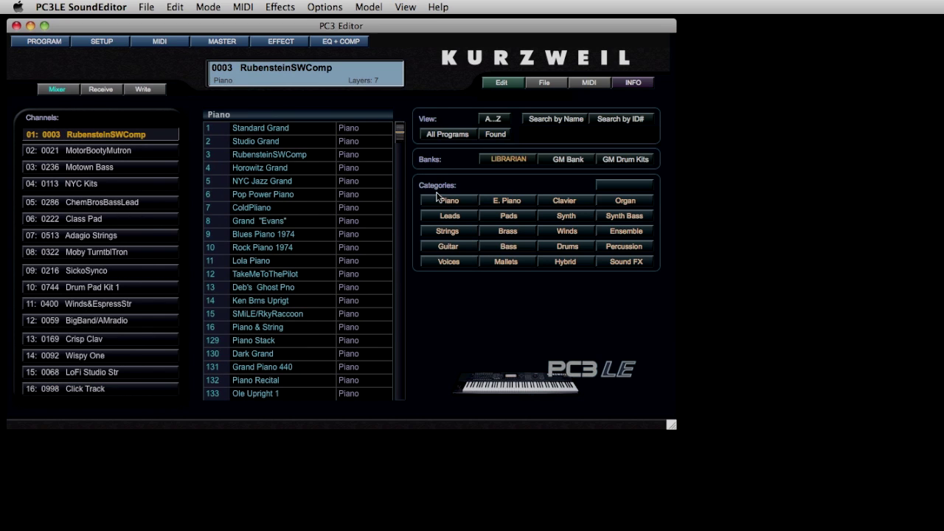
pyautogui.click(264, 183)
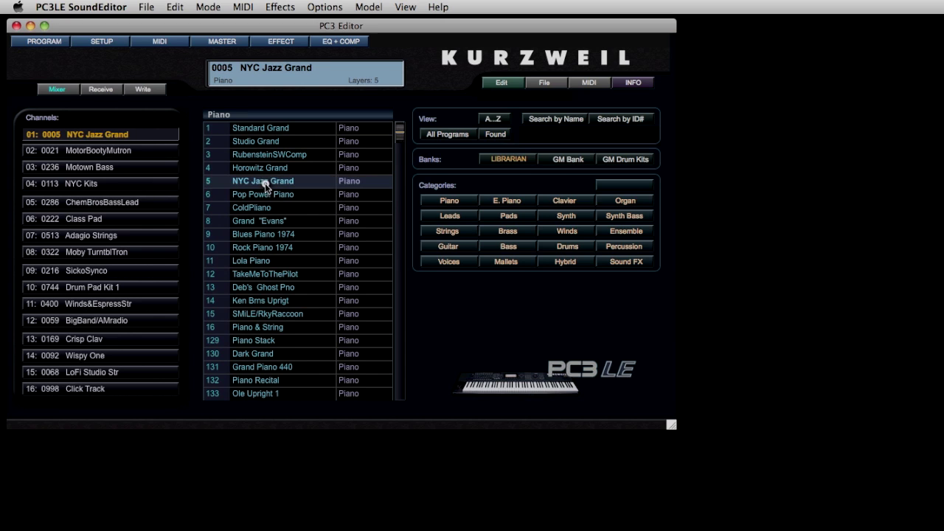
pyautogui.click(118, 151)
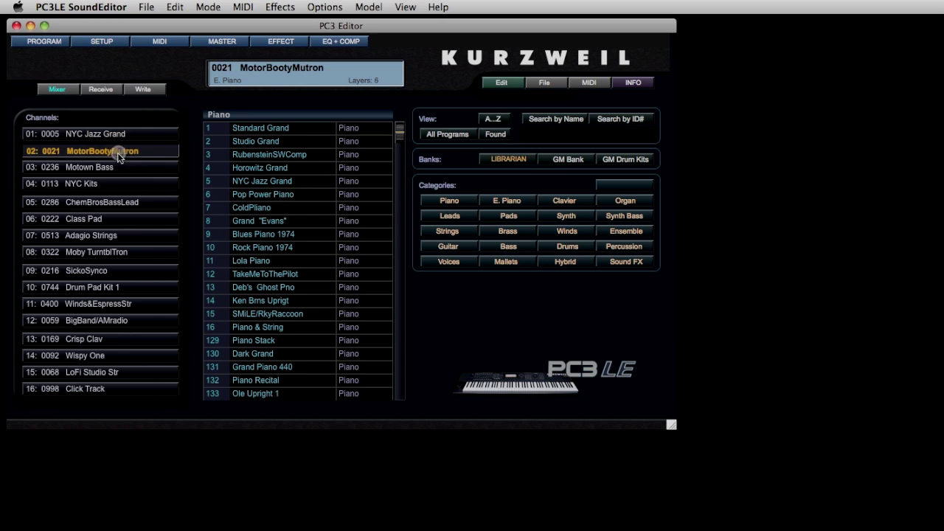
pyautogui.click(508, 249)
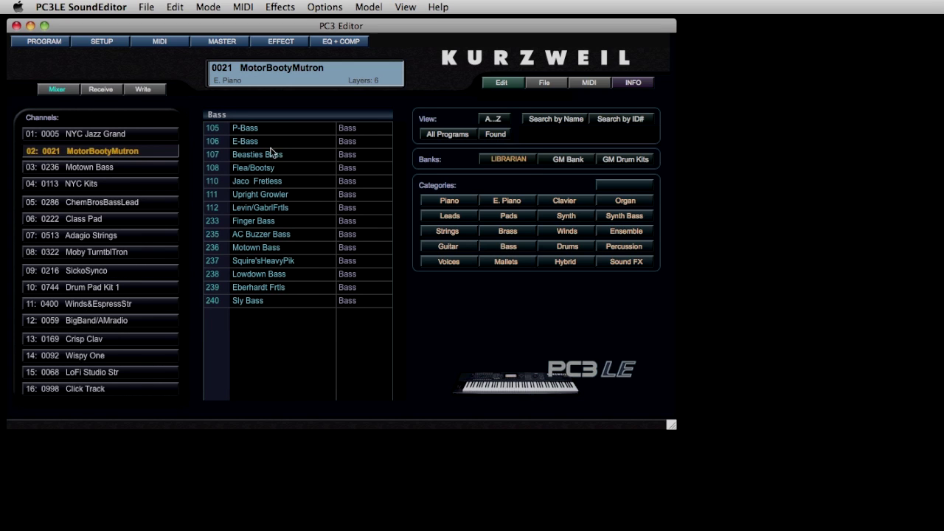
pyautogui.click(249, 130)
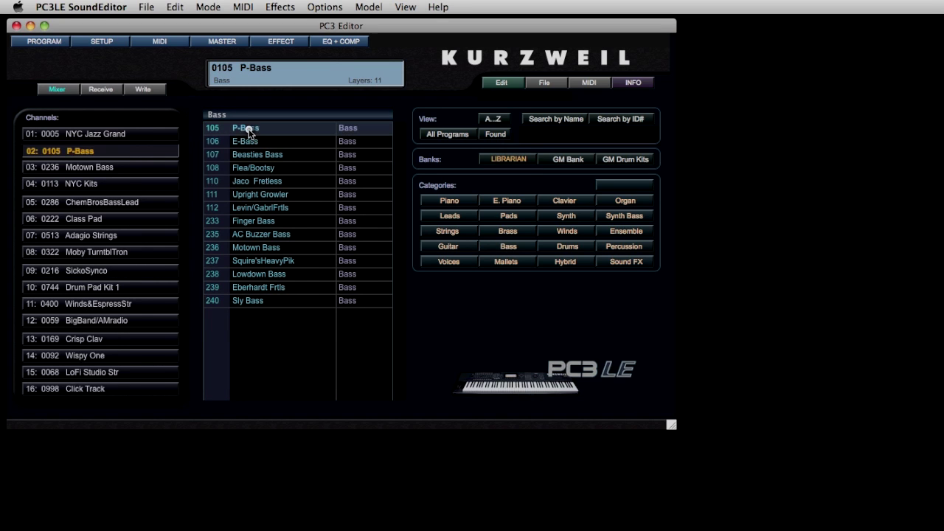
# Step: Assign Hotrod Dyno Rhds from the E. Piano category to channel 3 and Owen's Strings from the Strings category to channel 4
pyautogui.click(85, 171)
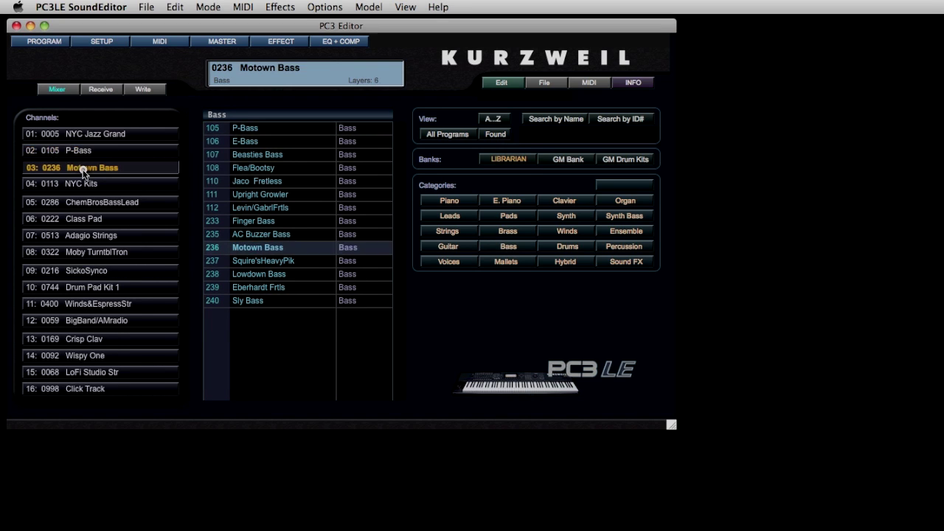
pyautogui.click(517, 204)
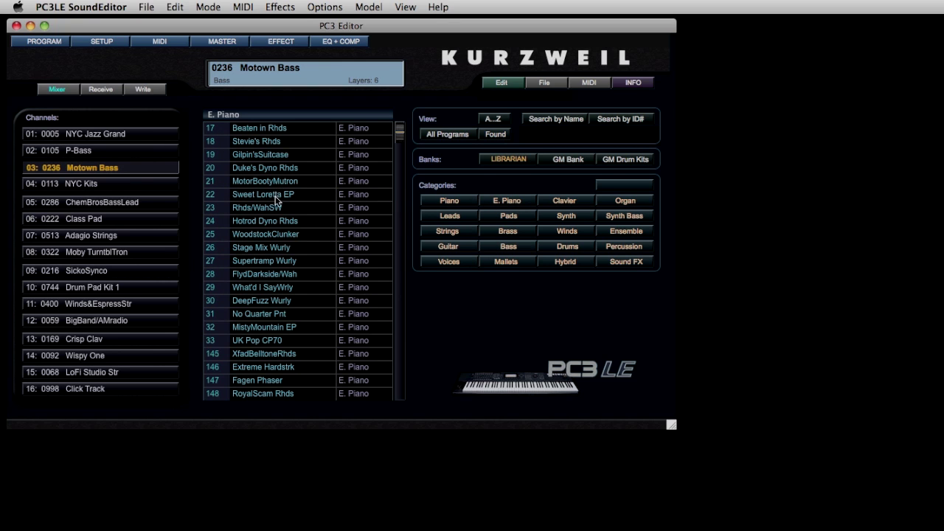
pyautogui.click(271, 221)
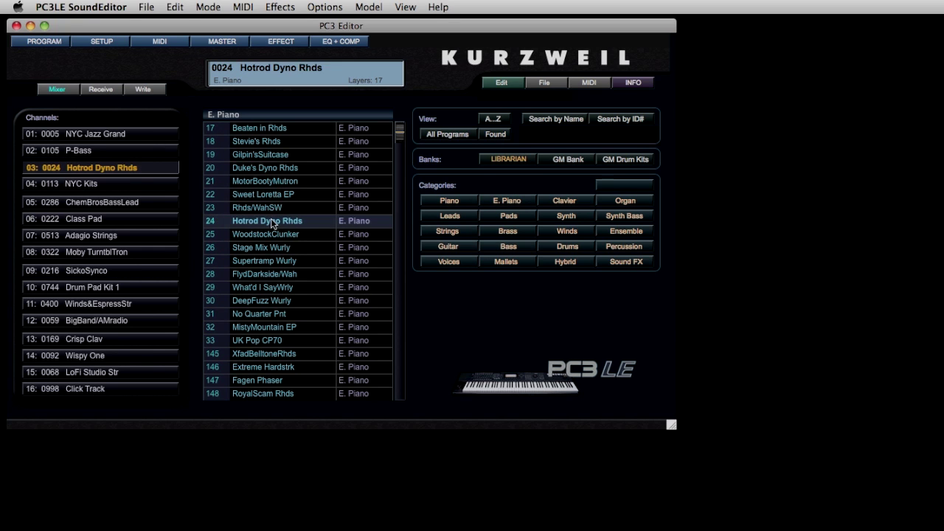
pyautogui.click(85, 186)
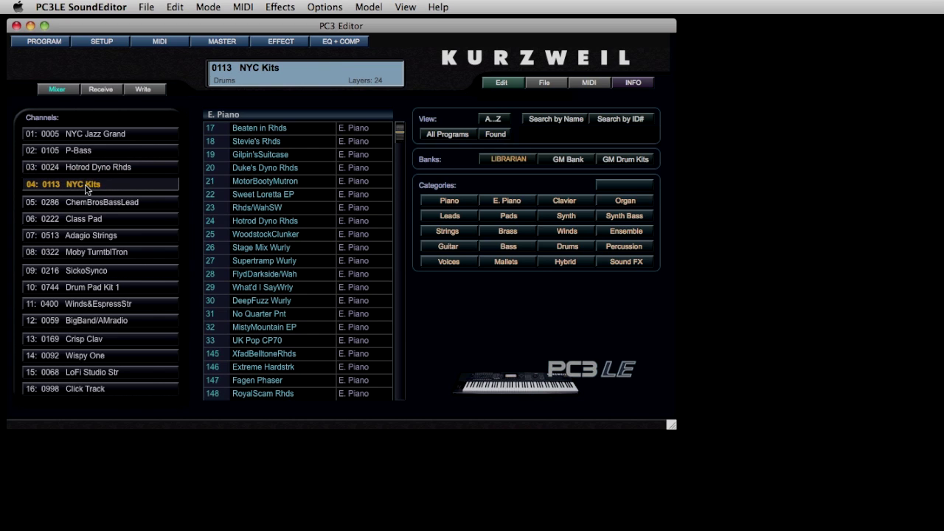
pyautogui.click(447, 231)
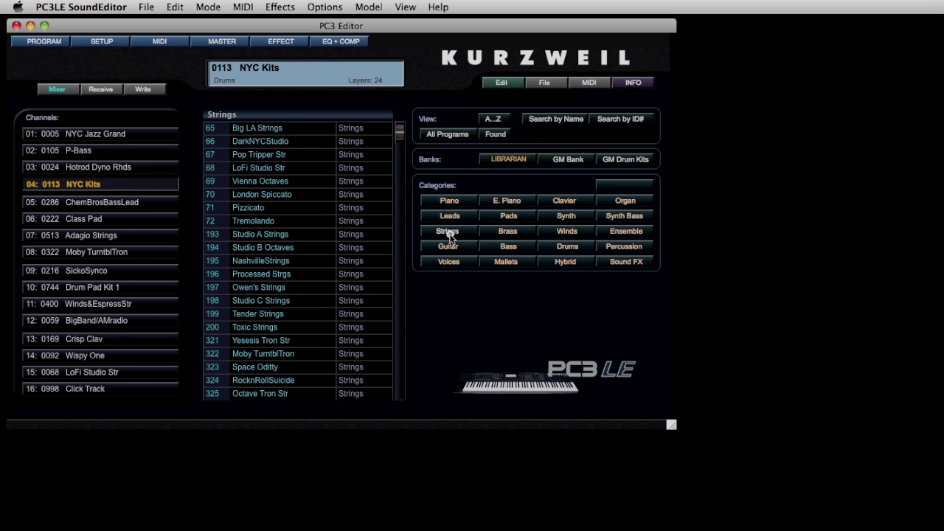
pyautogui.click(279, 287)
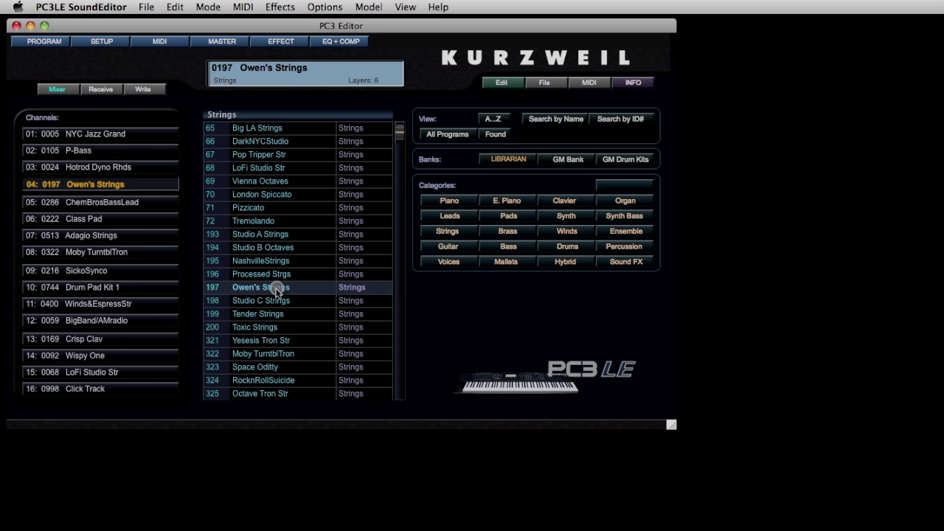
# Step: Assign the Treble FM Lead program from the Leads category to channel 5
pyautogui.click(98, 205)
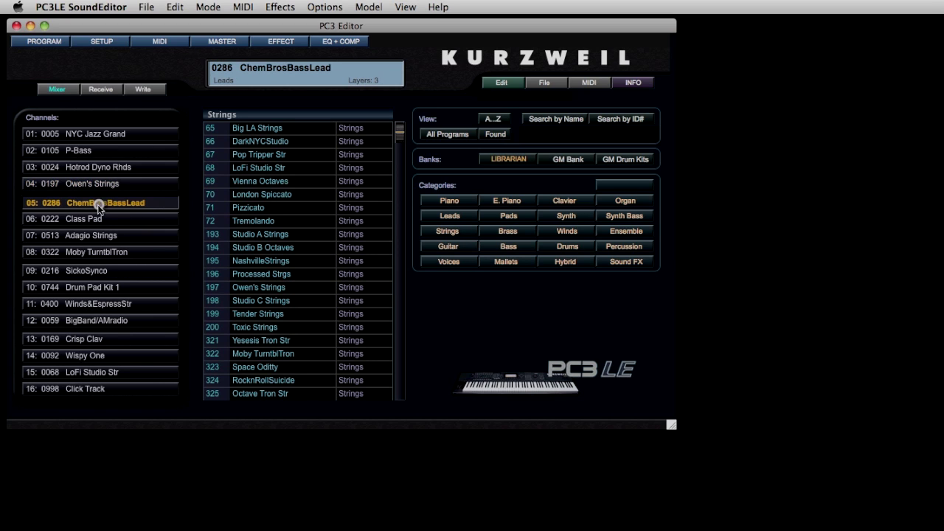
pyautogui.click(452, 217)
pyautogui.click(264, 301)
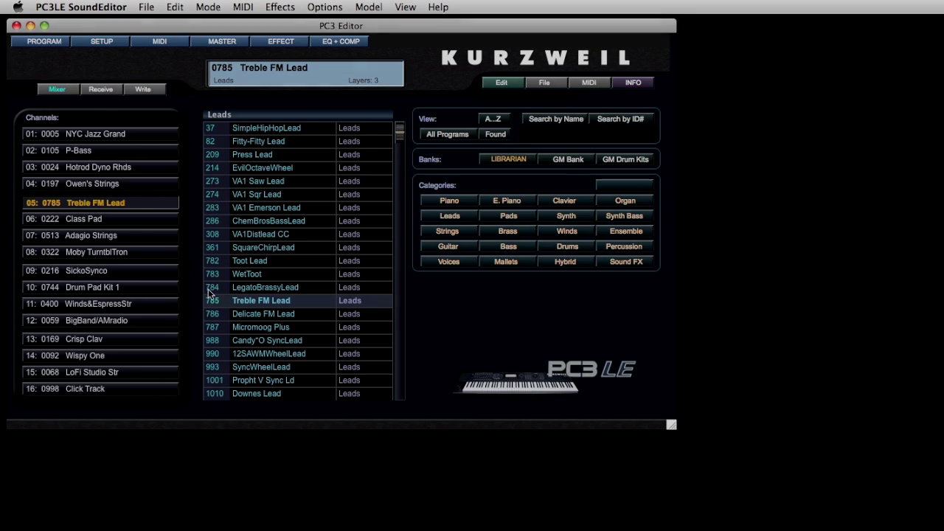
pyautogui.click(96, 290)
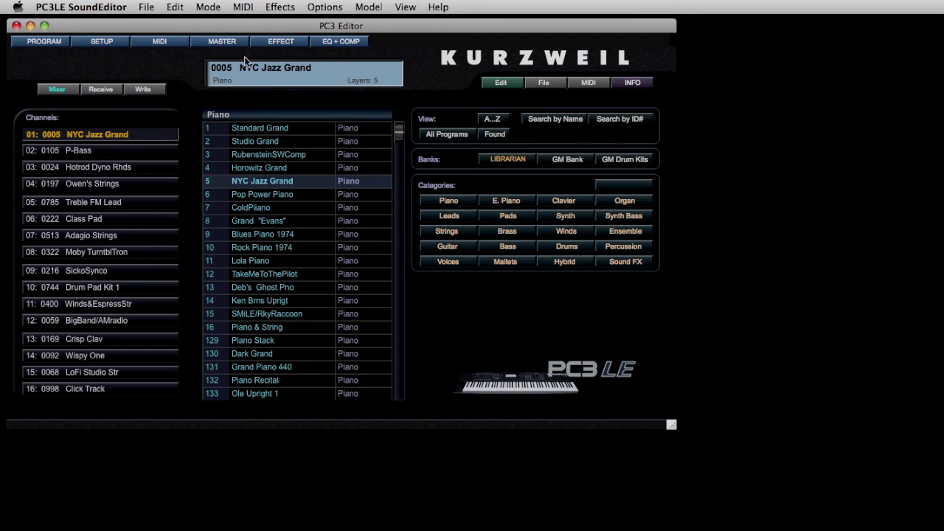
# Step: Switch to Setup mode and examine the global MIDI, Master, Effect, and EQ and compressor settings, closing each one
pyautogui.click(94, 44)
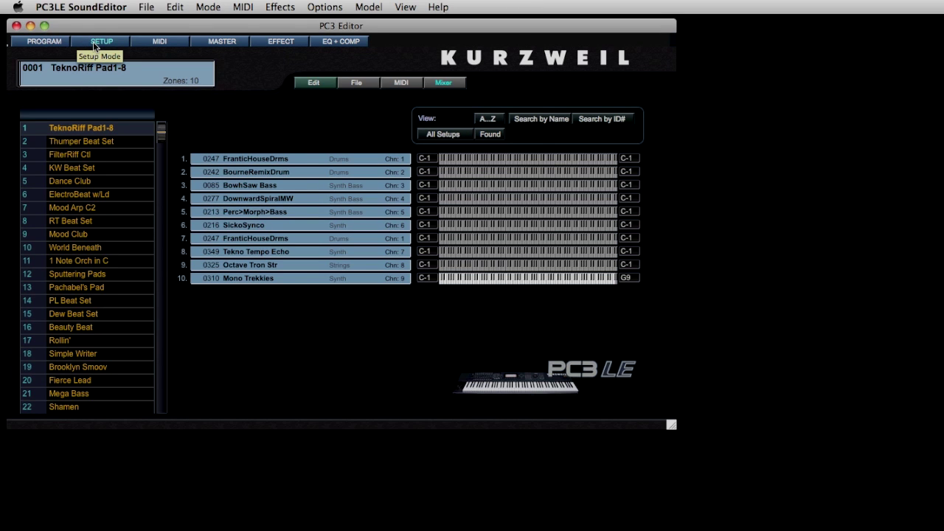
pyautogui.click(148, 43)
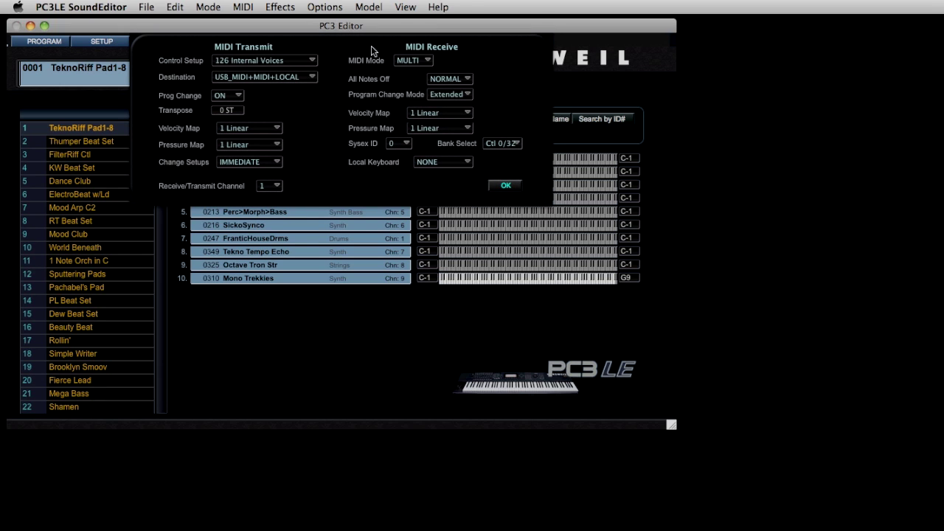
pyautogui.click(504, 186)
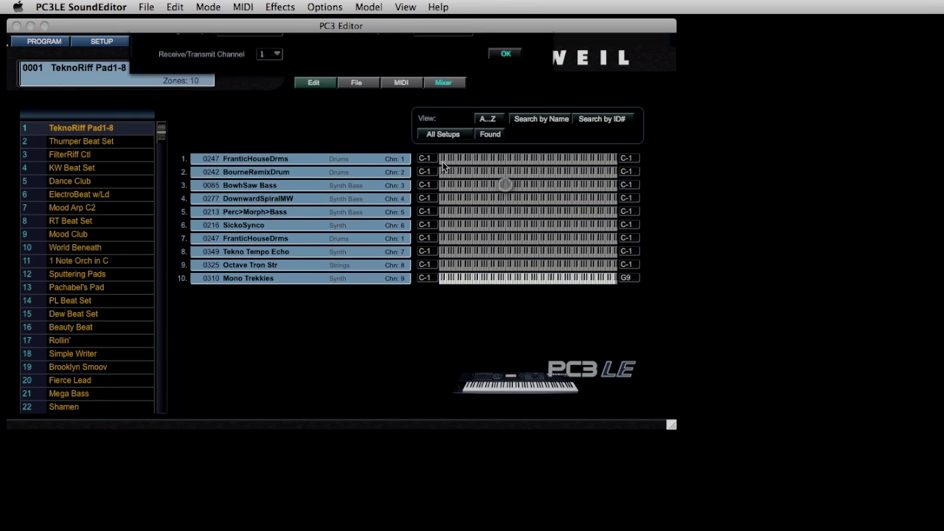
pyautogui.click(212, 42)
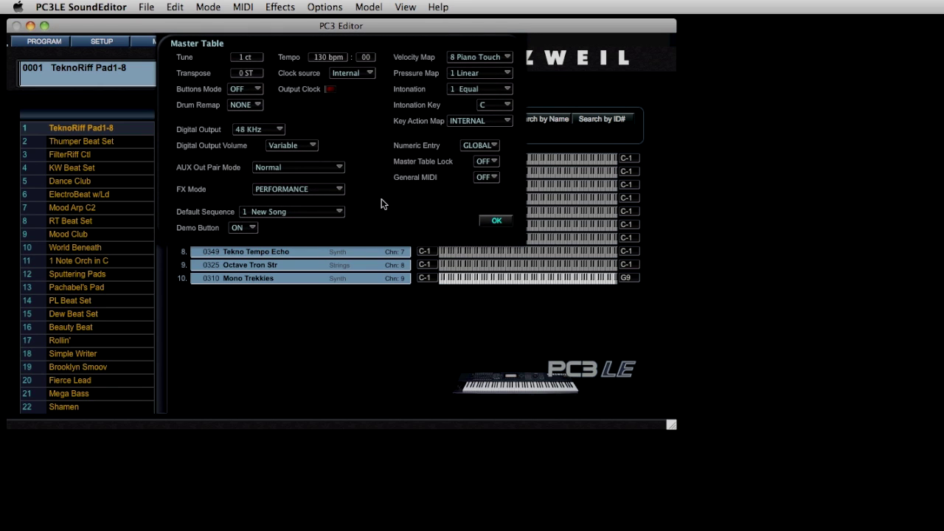
pyautogui.click(496, 223)
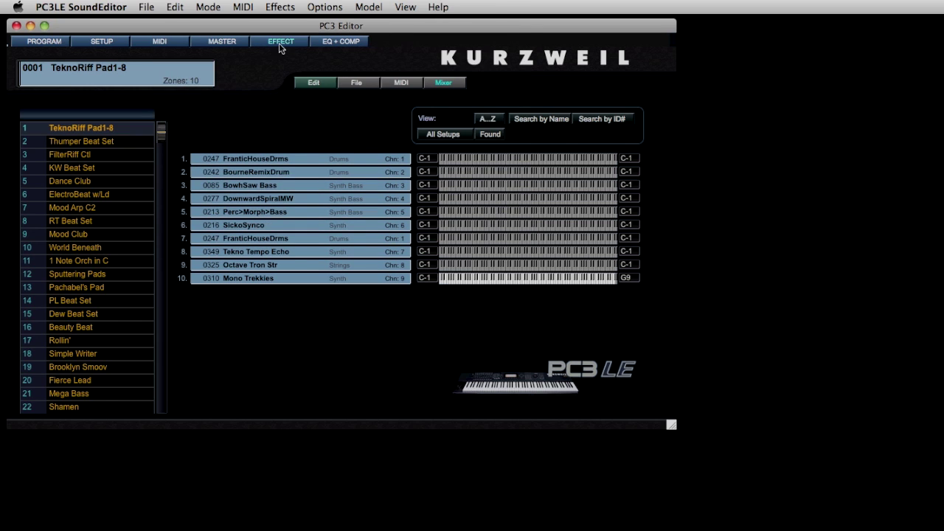
pyautogui.click(280, 43)
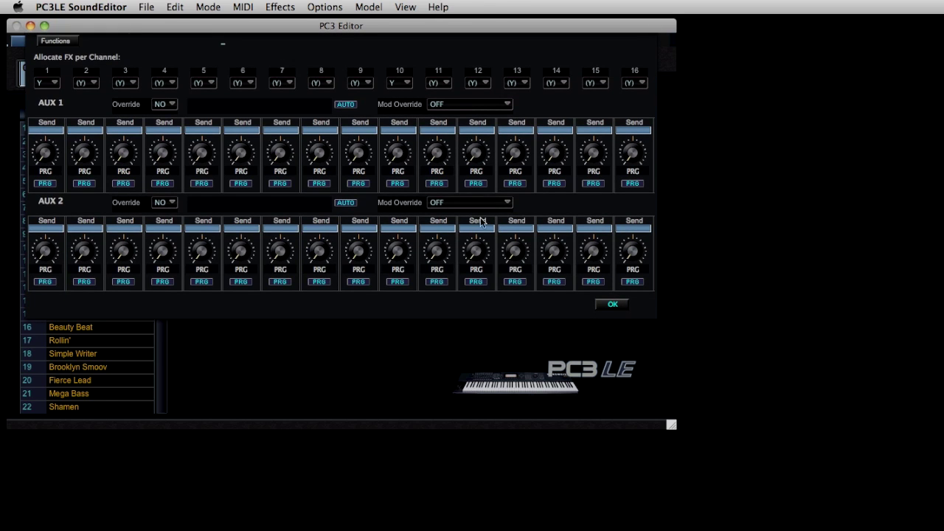
pyautogui.click(611, 306)
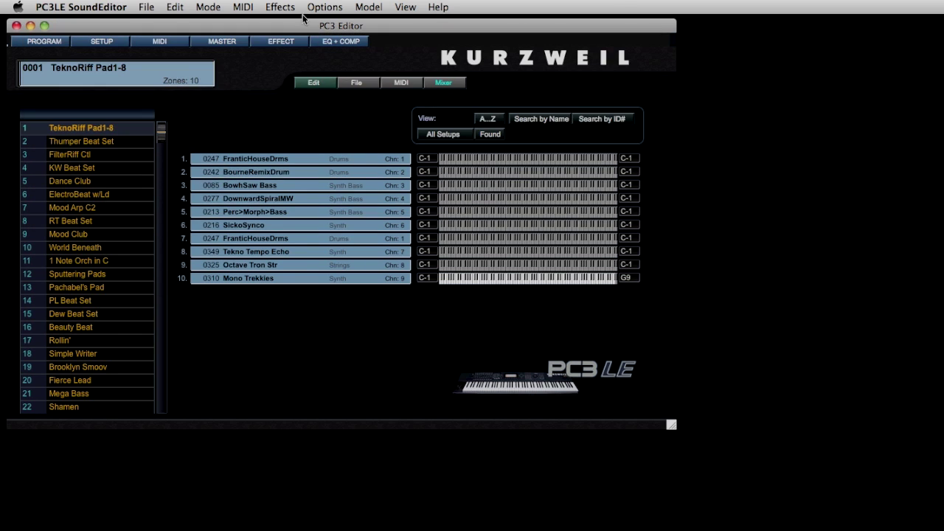
pyautogui.click(326, 43)
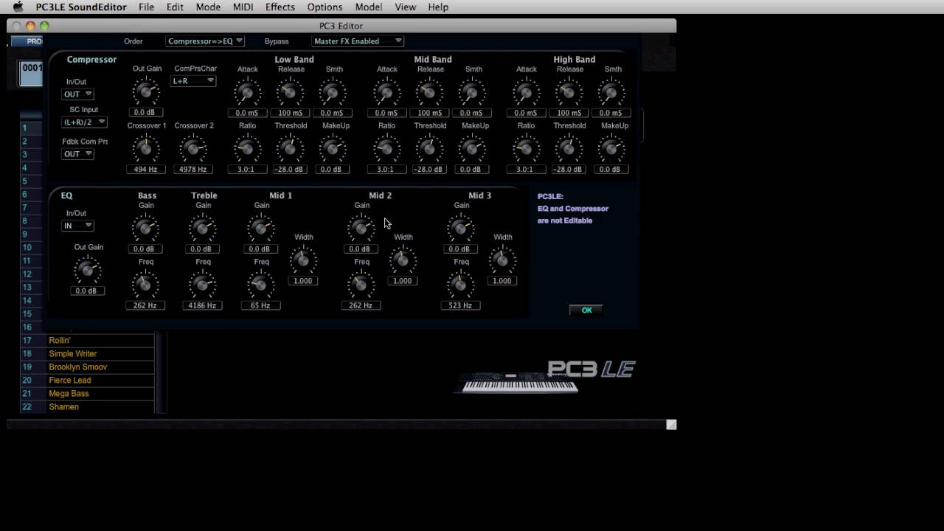
pyautogui.click(587, 311)
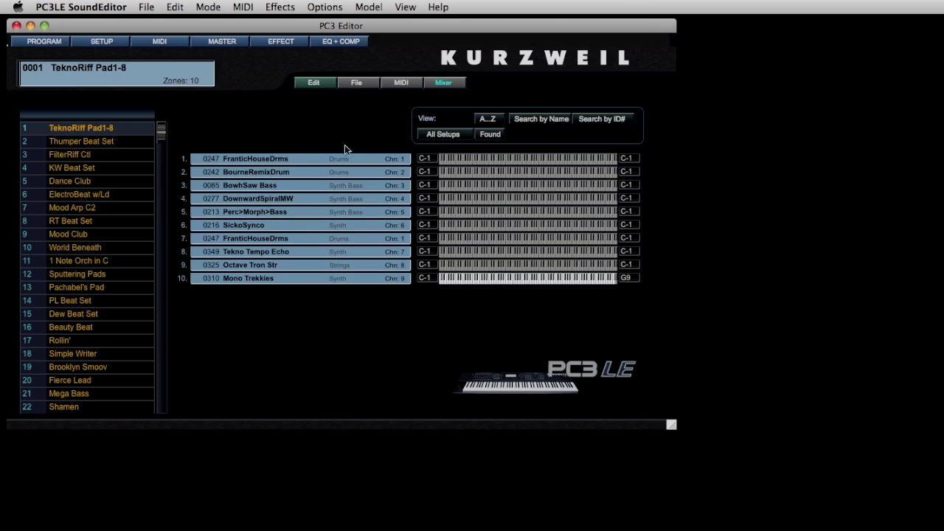
# Step: Return to Program mode and assign the Standard Grand piano program to channel 1
pyautogui.click(50, 44)
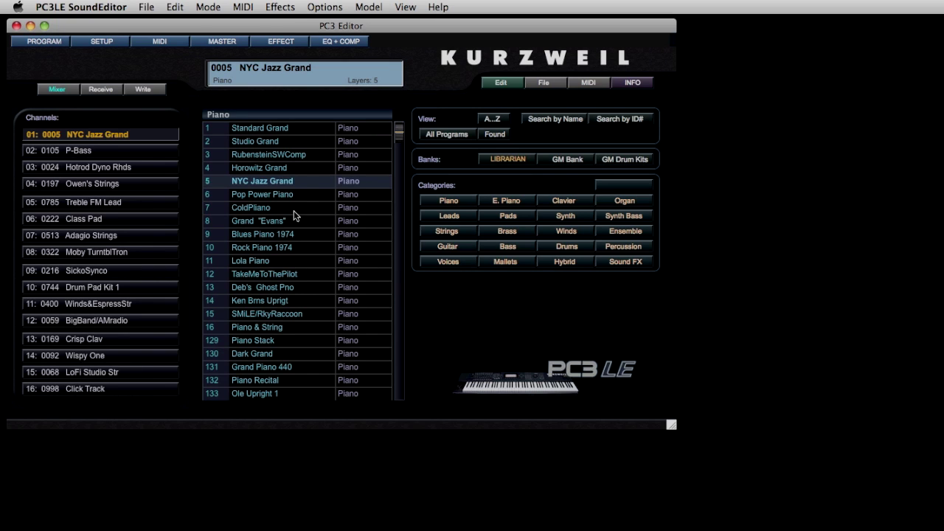
pyautogui.click(258, 130)
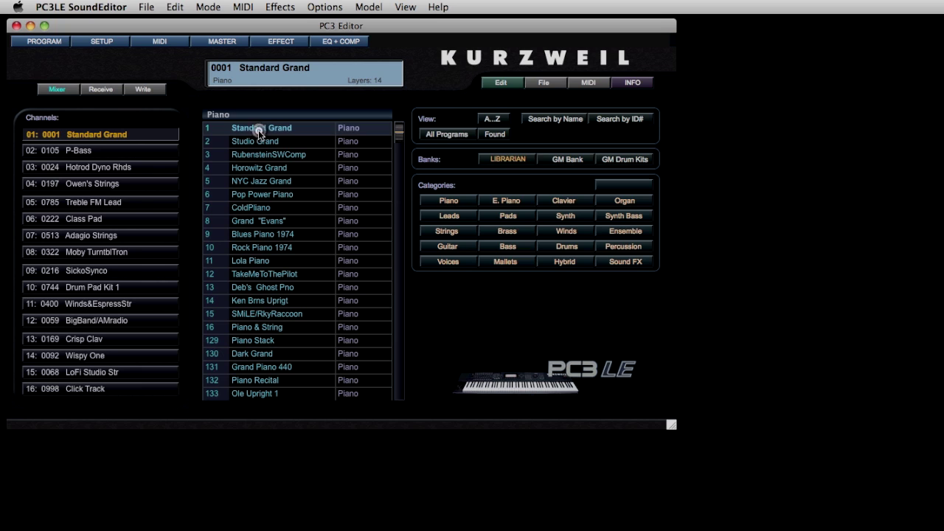
# Step: Open the Standard Grand program for editing and open its first layer, Vc/Va/Vnll Ful L
pyautogui.click(501, 83)
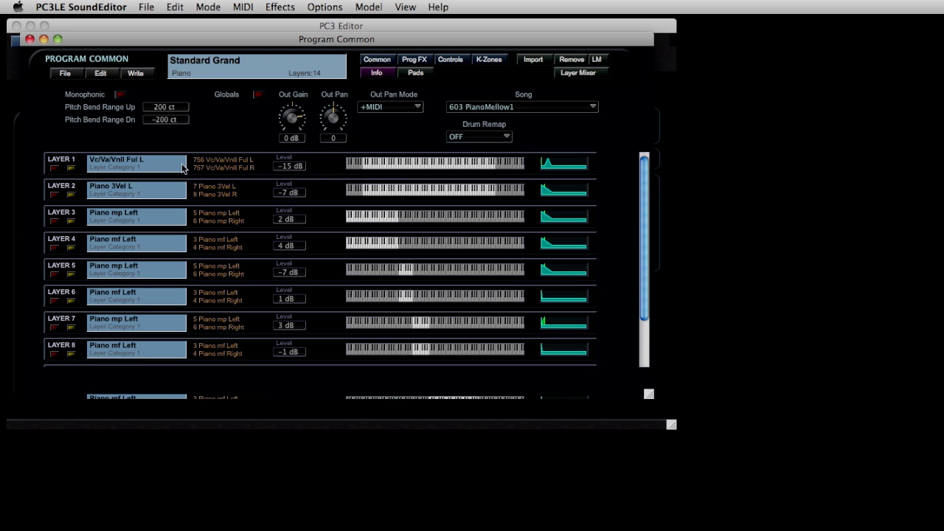
pyautogui.moveTo(645, 209); pyautogui.dragTo(642, 172)
pyautogui.doubleClick(100, 164)
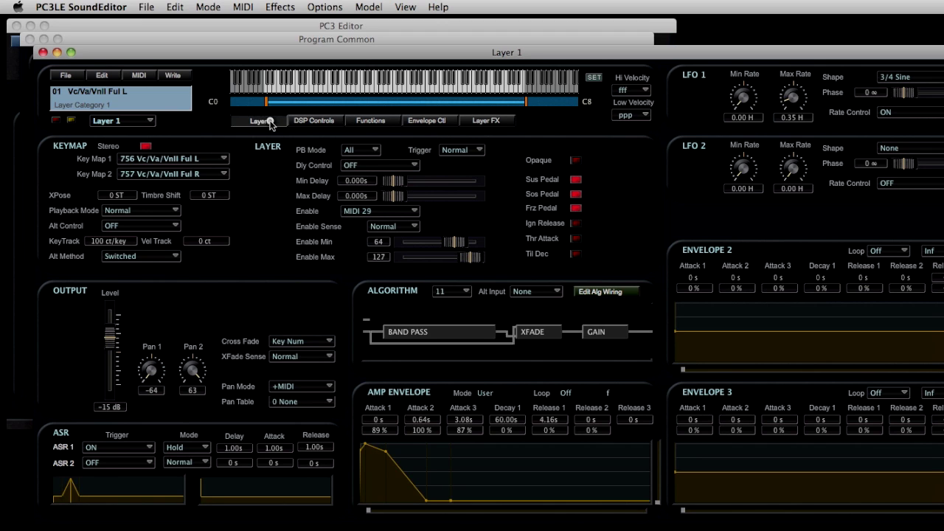
# Step: Examine Layer 1's DSP Controls, Functions, Envelope Ctl and Layer FX pages, then return to its main Layer page
pyautogui.click(305, 123)
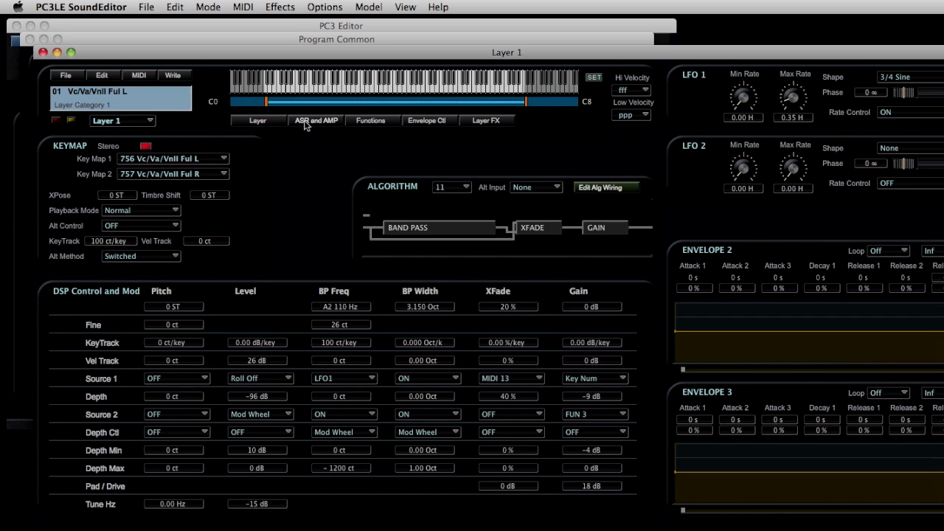
pyautogui.click(355, 126)
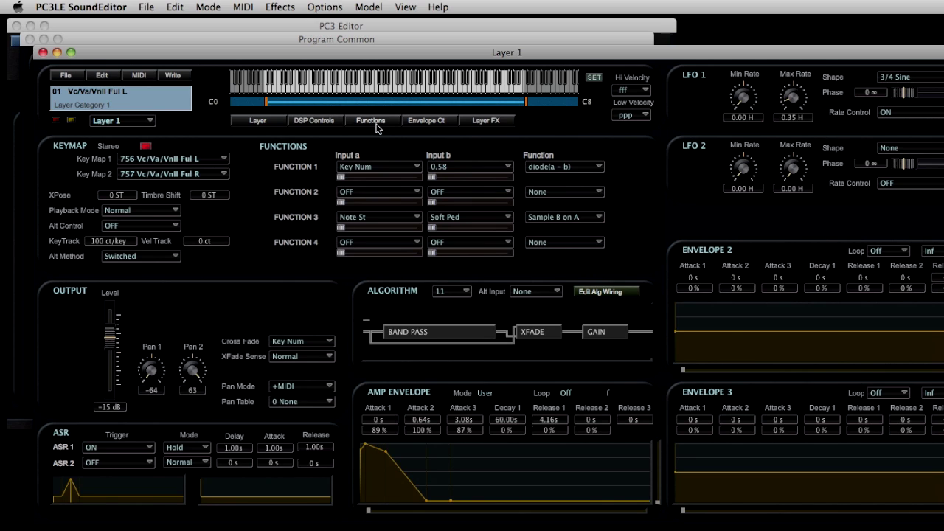
pyautogui.click(419, 123)
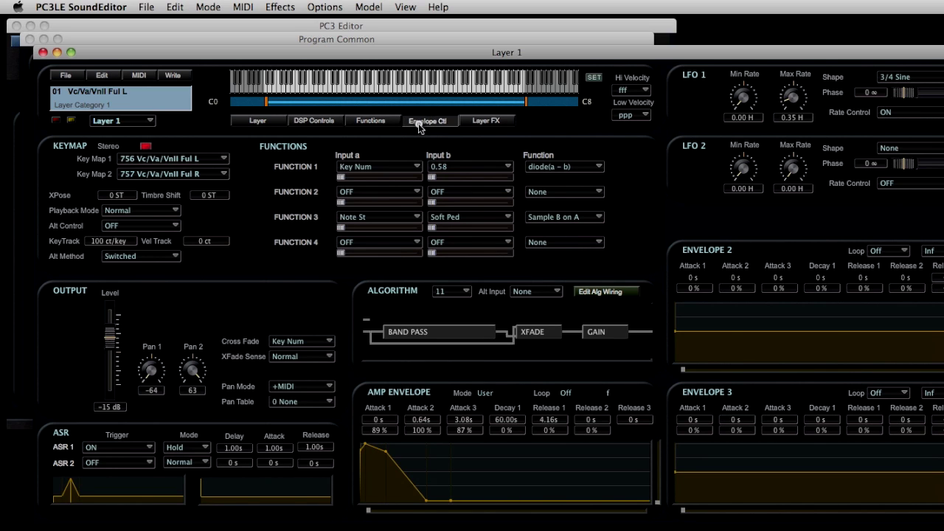
pyautogui.click(486, 123)
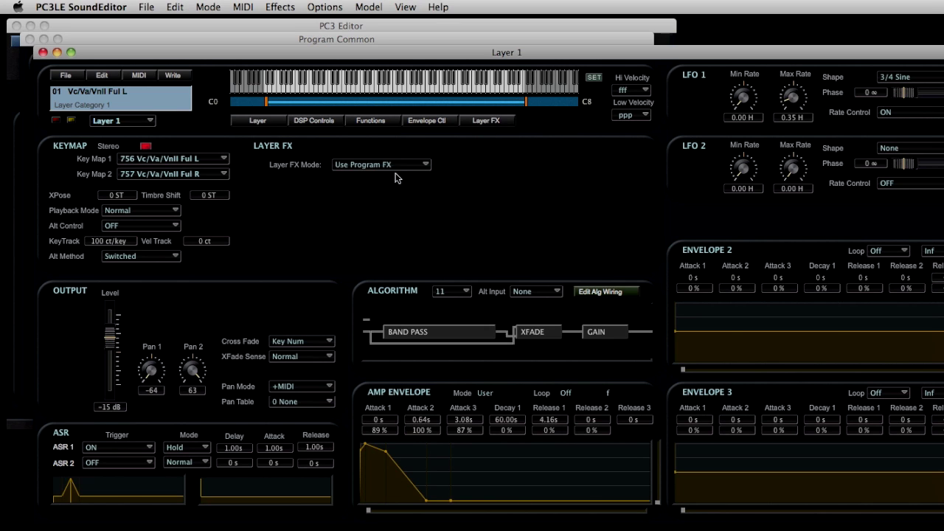
pyautogui.click(259, 125)
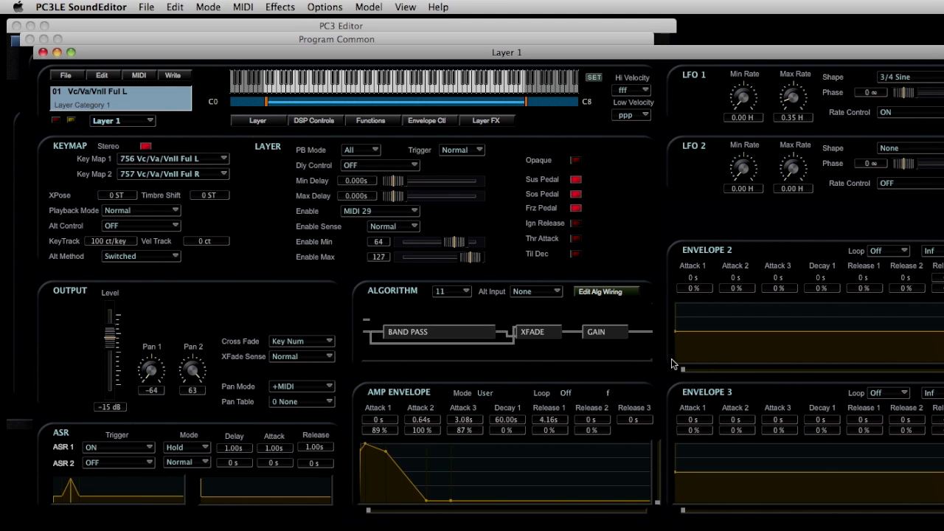
# Step: Stretch Layer 1's Envelope 2 graph and reshape the start of its curve
pyautogui.moveTo(685, 371); pyautogui.dragTo(903, 372)
pyautogui.moveTo(688, 332); pyautogui.dragTo(724, 325)
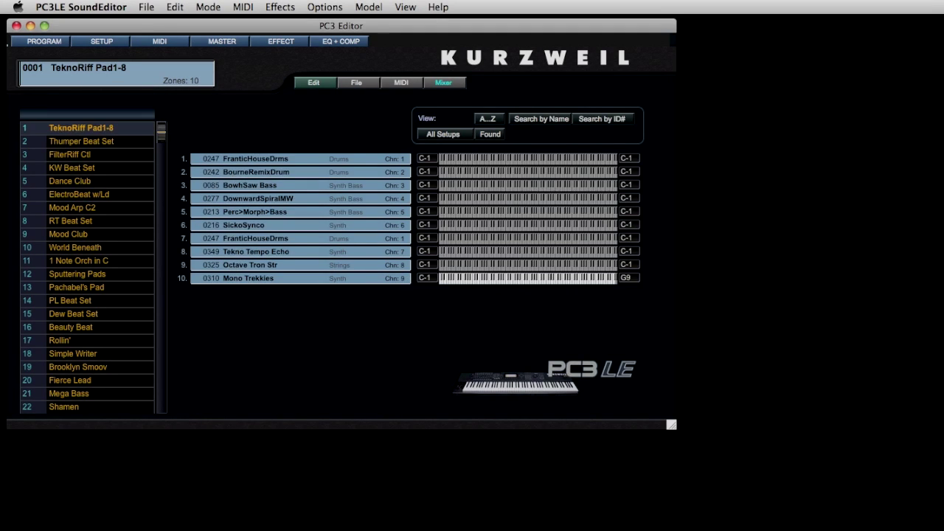
# Step: Select the ElectroBeat w/Ld setup in Setup mode and open it for editing
pyautogui.press('Down')
pyautogui.press('Down')
pyautogui.press('Down')
pyautogui.press('Down')
pyautogui.press('Down')
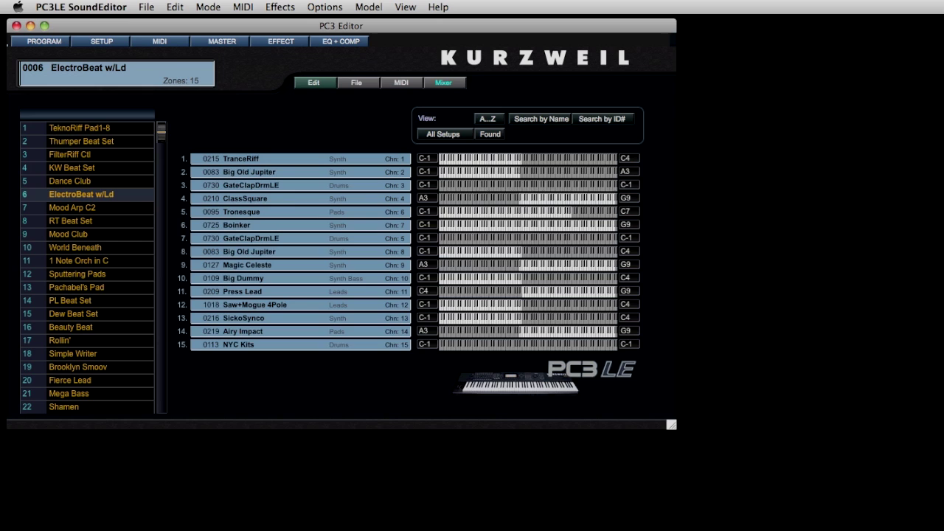
pyautogui.press('Down')
pyautogui.press('Down')
pyautogui.press('Down')
pyautogui.press('Down')
pyautogui.click(314, 82)
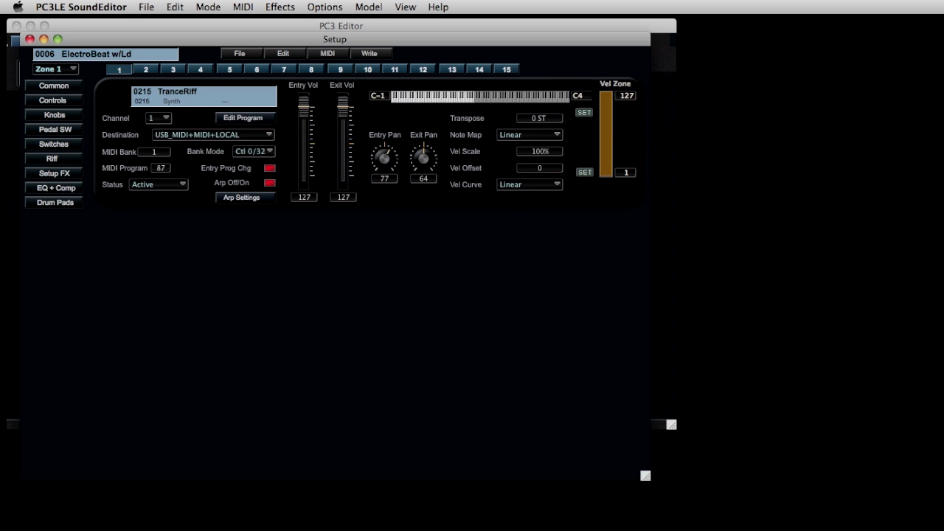
# Step: Look through the main parameters of zones 2 to 5 of the ElectroBeat w/Ld setup
pyautogui.click(147, 70)
pyautogui.click(174, 69)
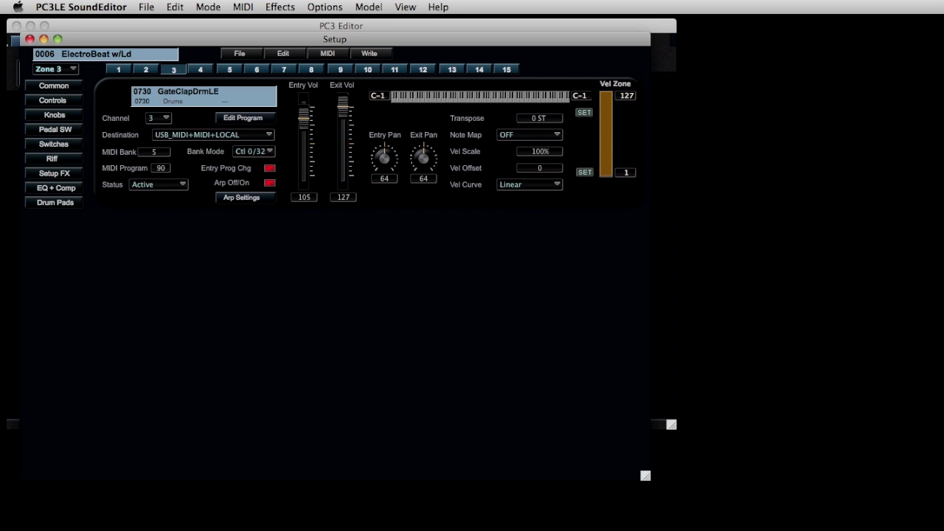
pyautogui.click(200, 69)
pyautogui.click(230, 70)
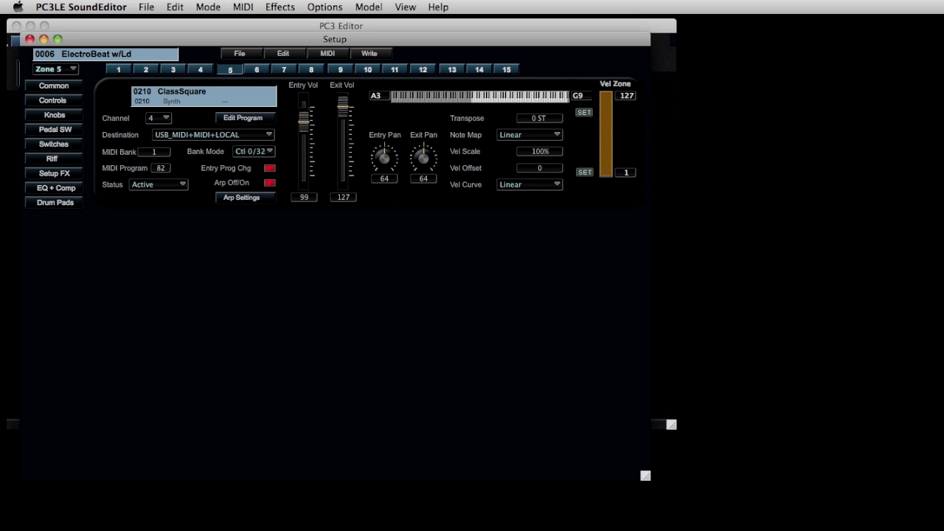
# Step: Examine the setup's Common settings and compare the Controls assignments of zones 3, 2 and 5
pyautogui.click(54, 86)
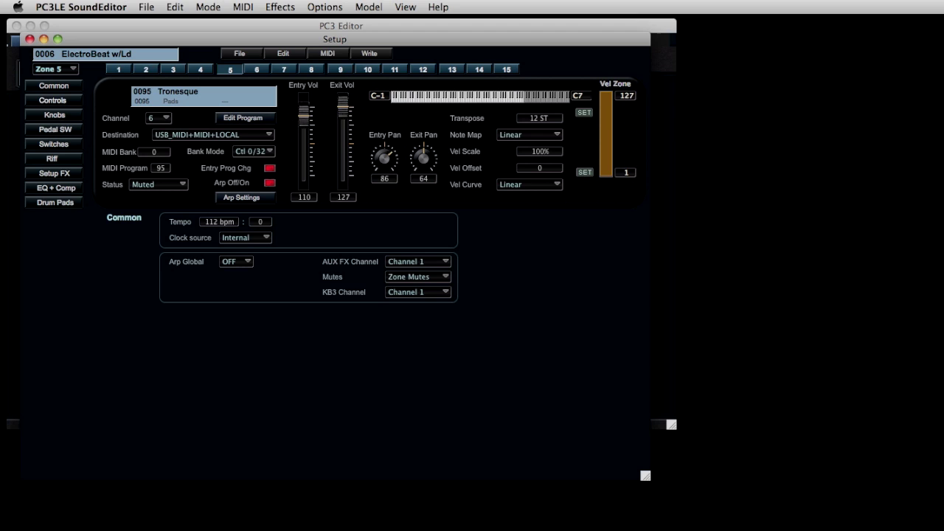
pyautogui.click(53, 100)
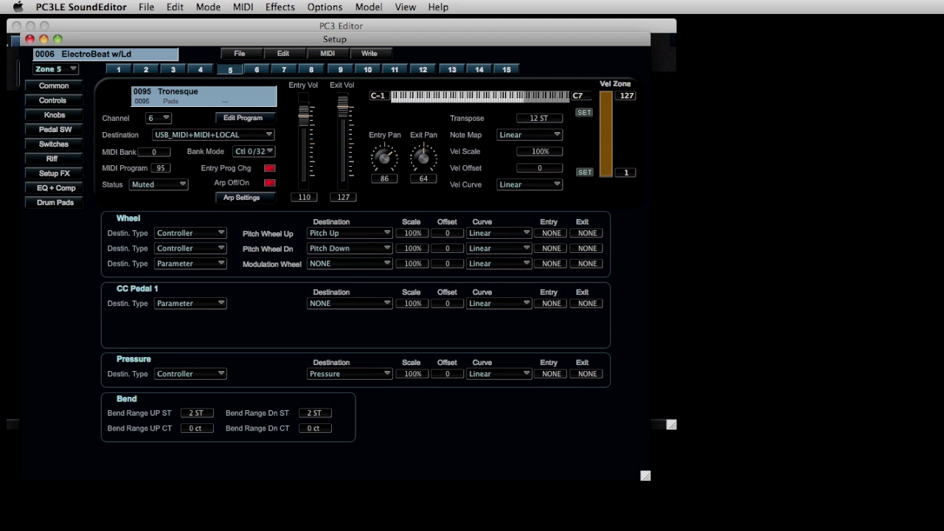
pyautogui.click(174, 70)
pyautogui.click(146, 69)
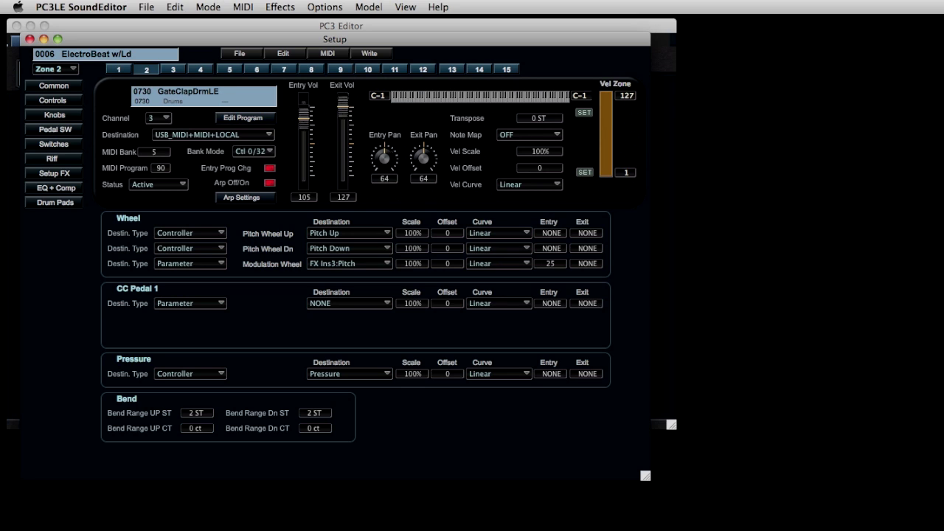
pyautogui.click(229, 69)
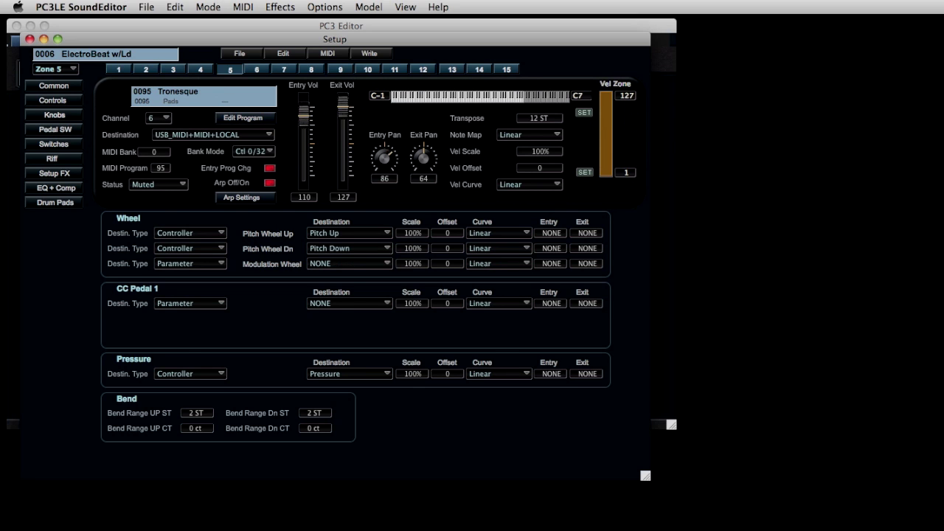
# Step: Examine the Knobs assignments and compare them across zones 2, 3, 4, 8 and 7
pyautogui.click(54, 115)
pyautogui.click(146, 70)
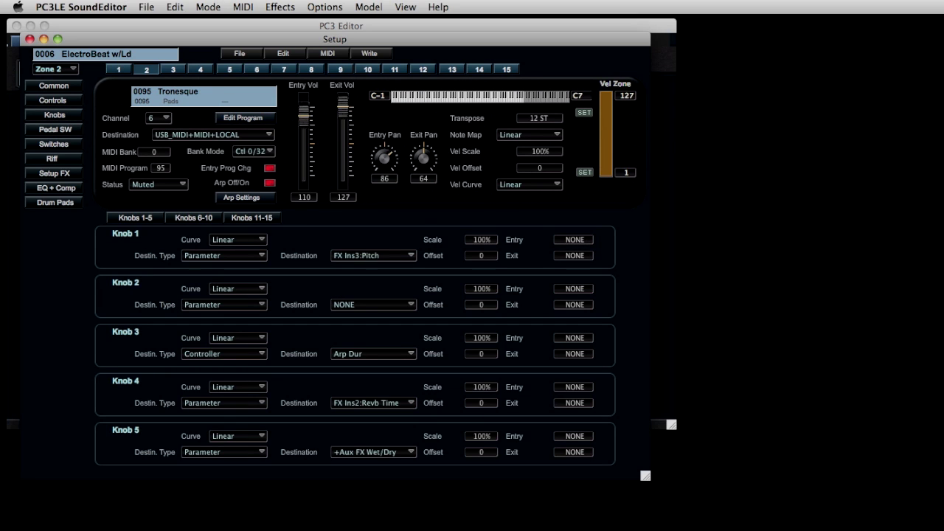
pyautogui.click(173, 70)
pyautogui.click(201, 69)
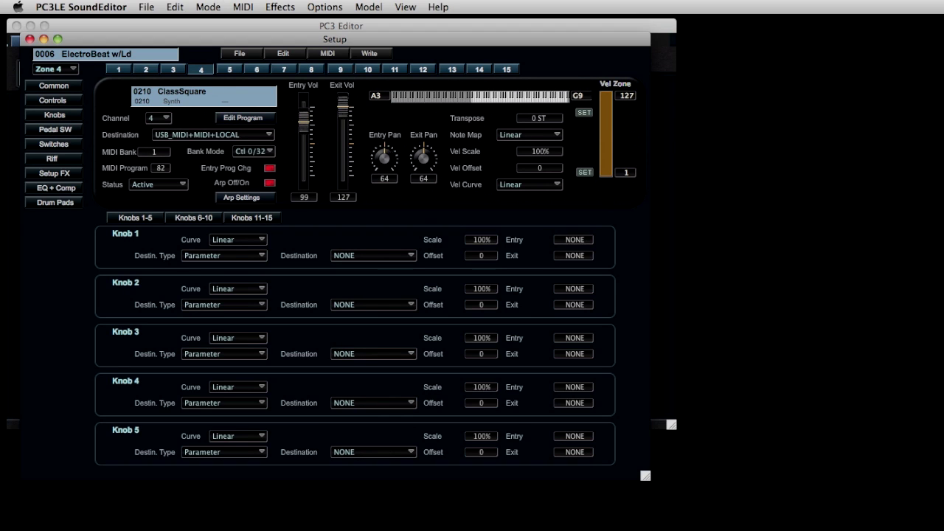
pyautogui.click(312, 69)
pyautogui.click(284, 69)
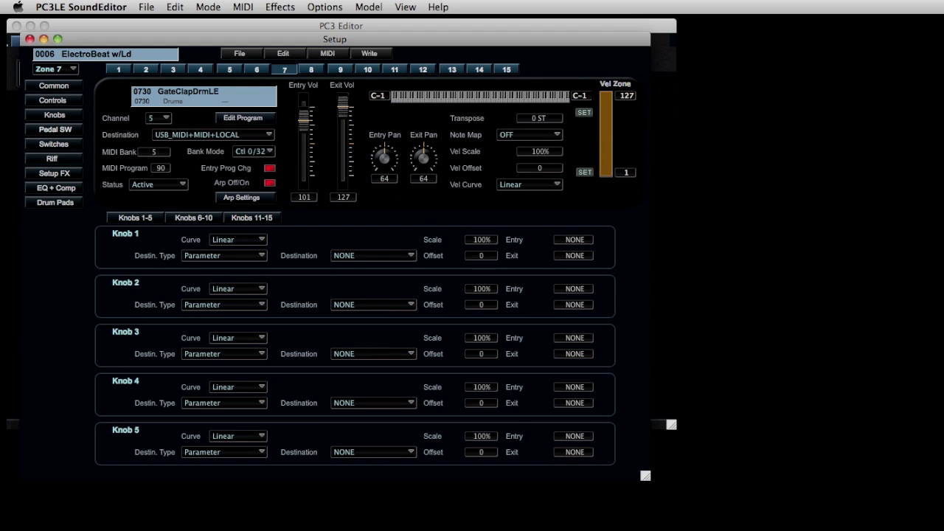
# Step: Examine the Pedal SW and Switches assignments, checking the switches in several zones and ending on zone 6
pyautogui.click(55, 129)
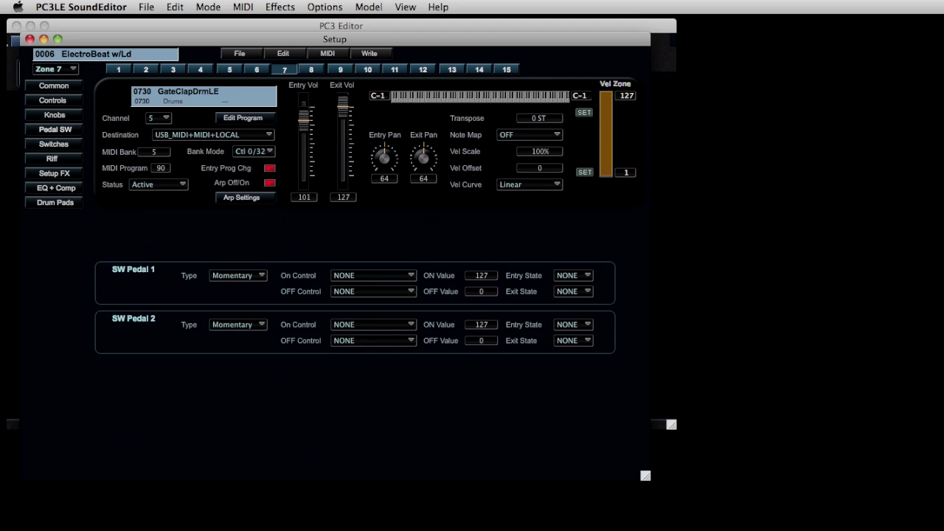
pyautogui.click(54, 144)
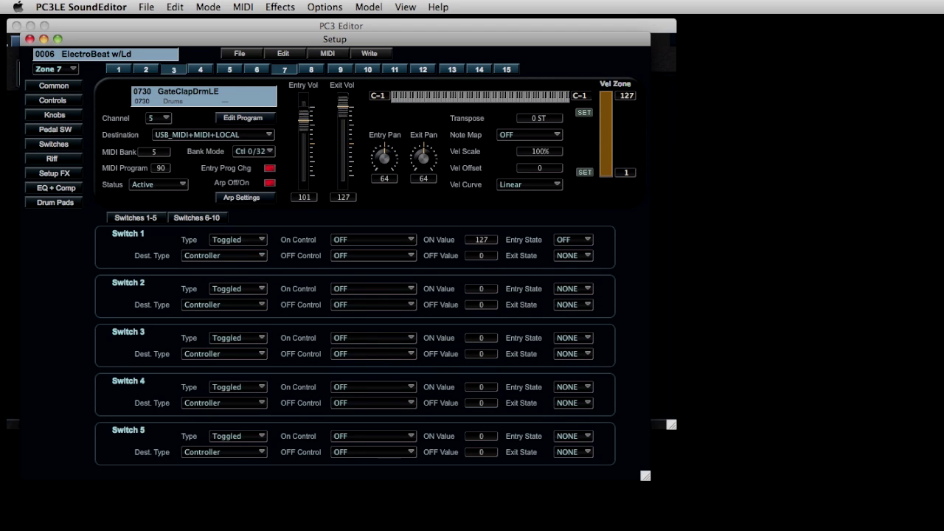
pyautogui.click(146, 69)
pyautogui.click(256, 69)
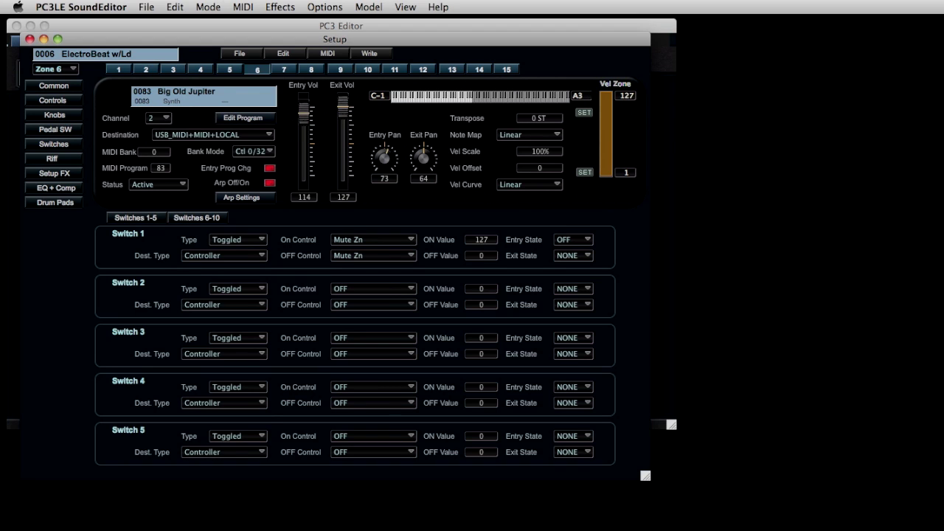
# Step: Examine zone 6's Riff settings and its song list, closing the list without choosing a song
pyautogui.click(53, 159)
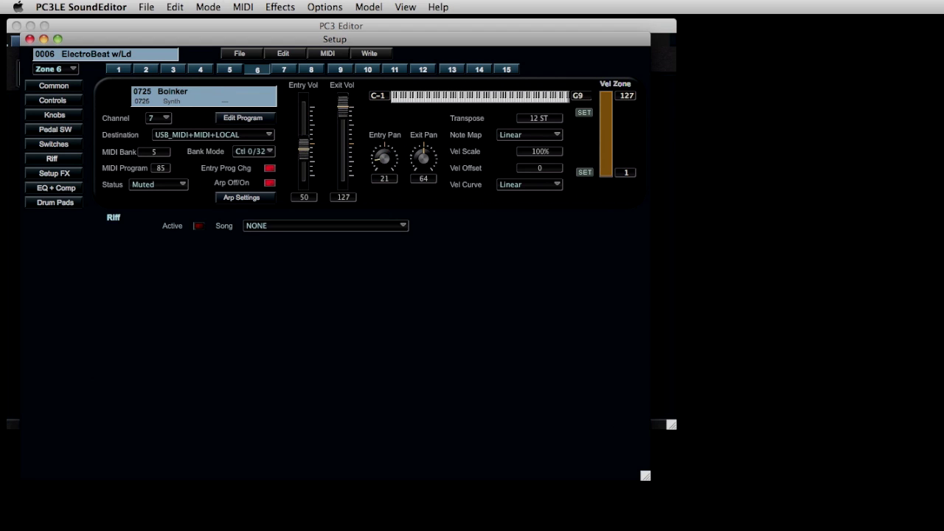
pyautogui.click(325, 226)
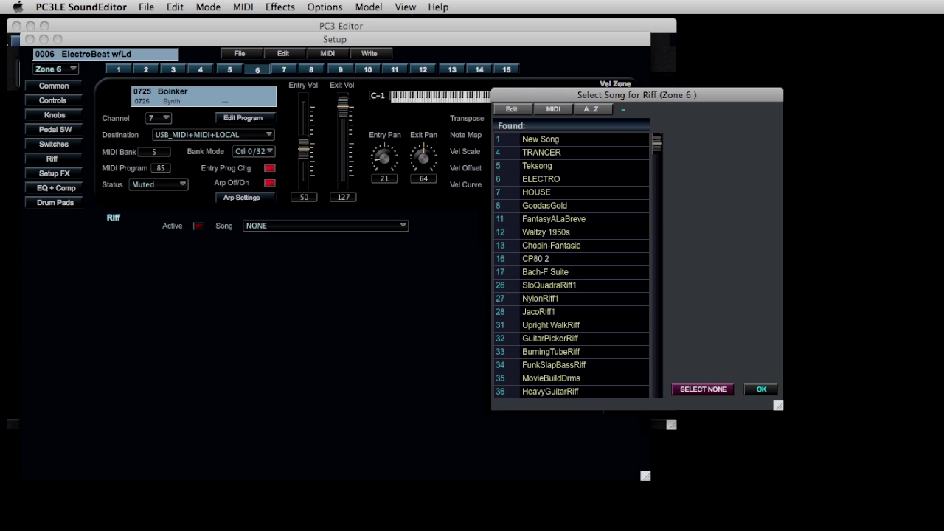
pyautogui.click(761, 389)
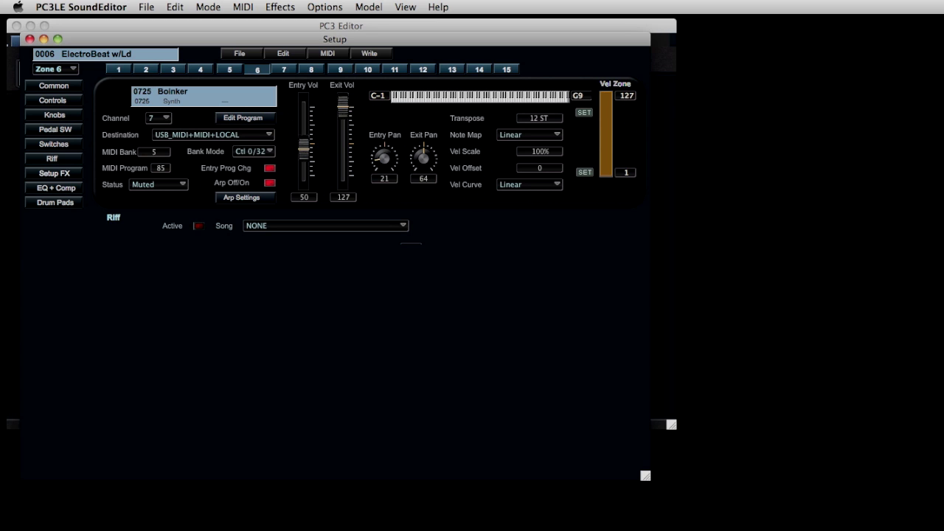
# Step: Examine the setup's FX allocation and AUX sends, close them, and view the EQ and compressor settings
pyautogui.click(54, 173)
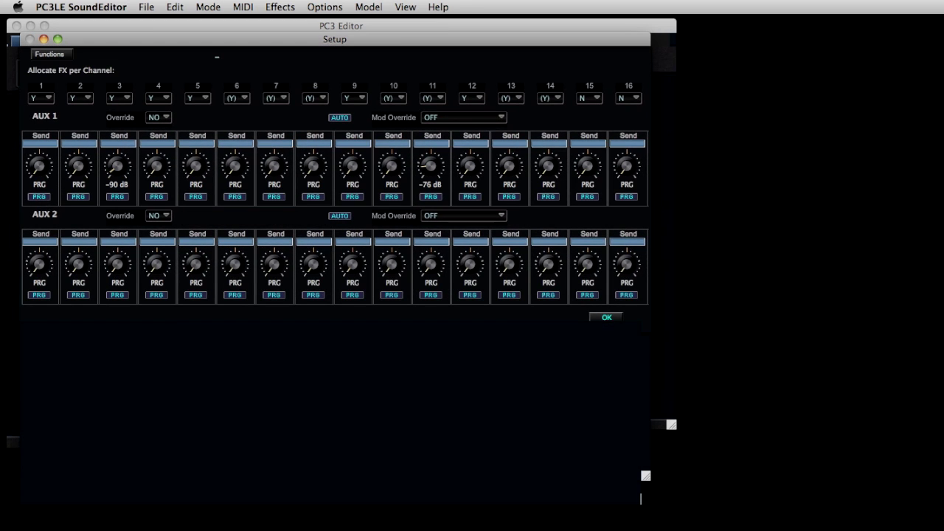
pyautogui.click(607, 317)
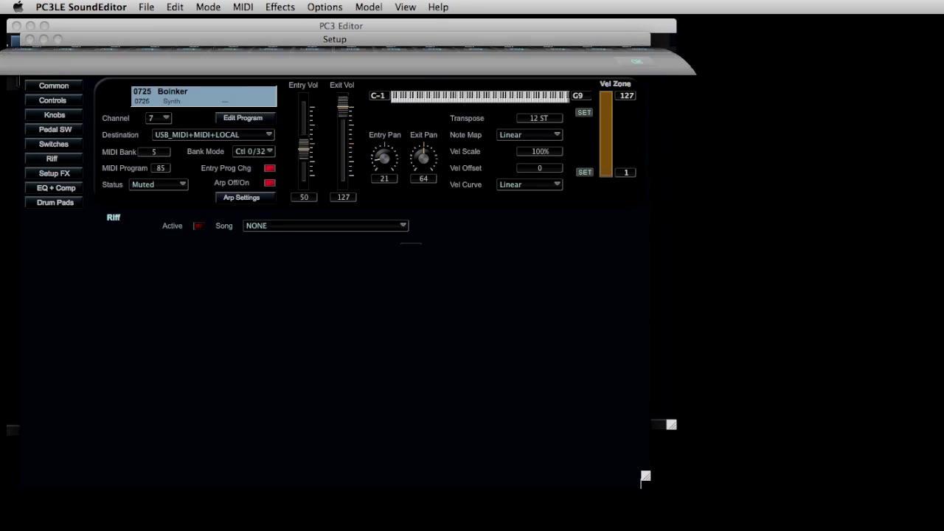
pyautogui.click(54, 188)
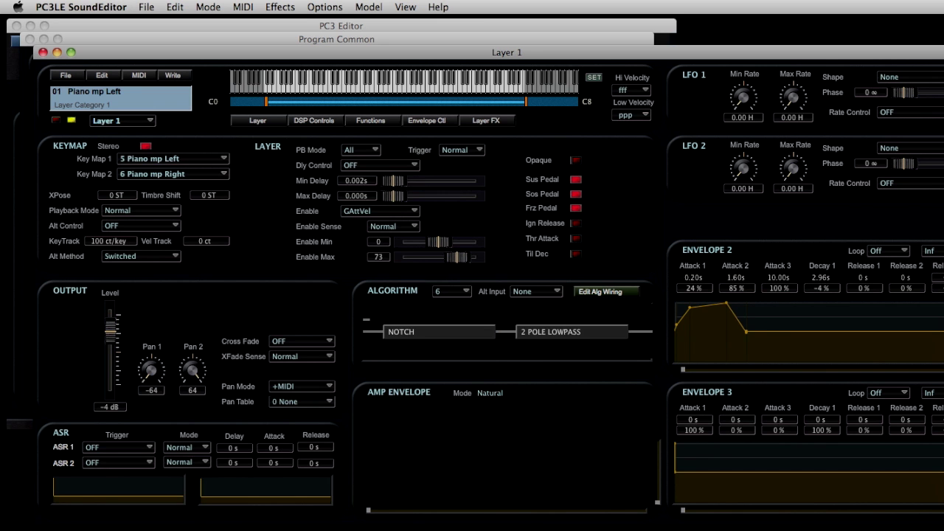
# Step: Switch the layer editor to another piano layer and try out the minimum delay and output level sliders
pyautogui.click(121, 121)
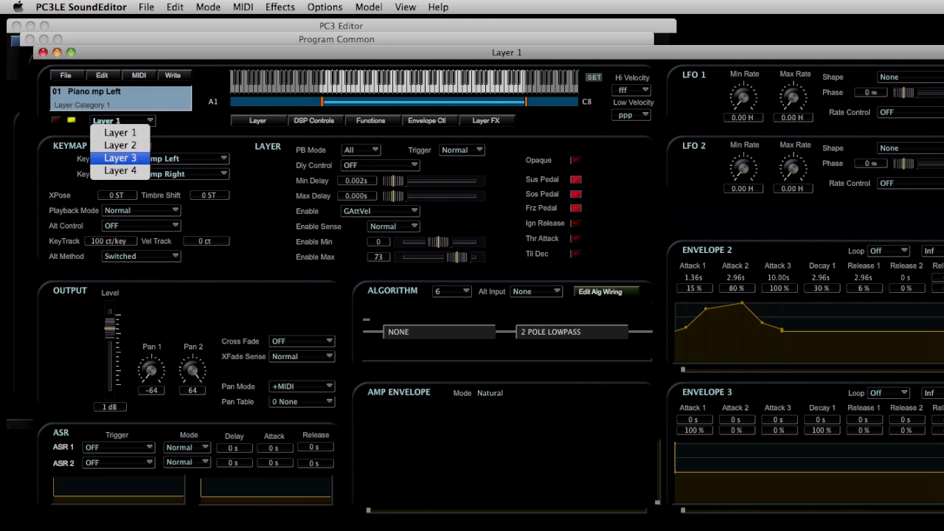
pyautogui.click(120, 158)
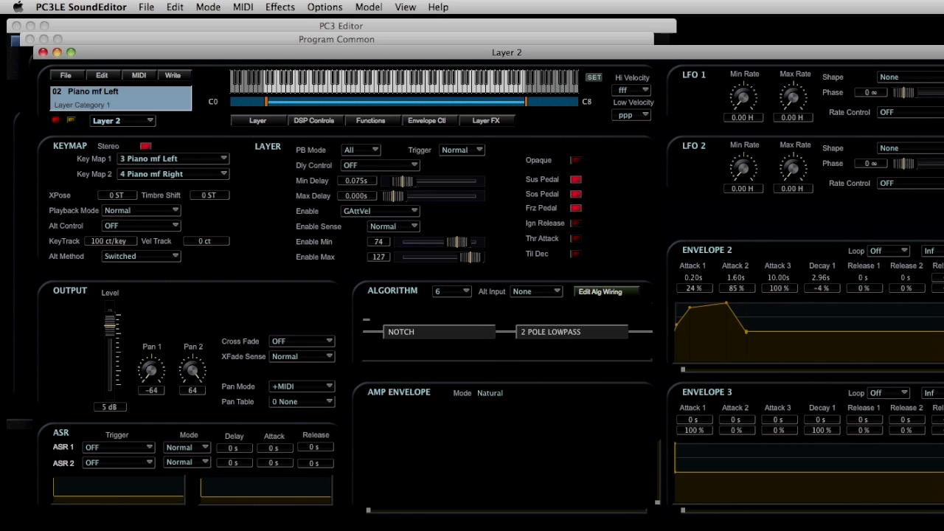
pyautogui.moveTo(402, 181); pyautogui.dragTo(445, 197)
pyautogui.moveTo(109, 323); pyautogui.dragTo(109, 339)
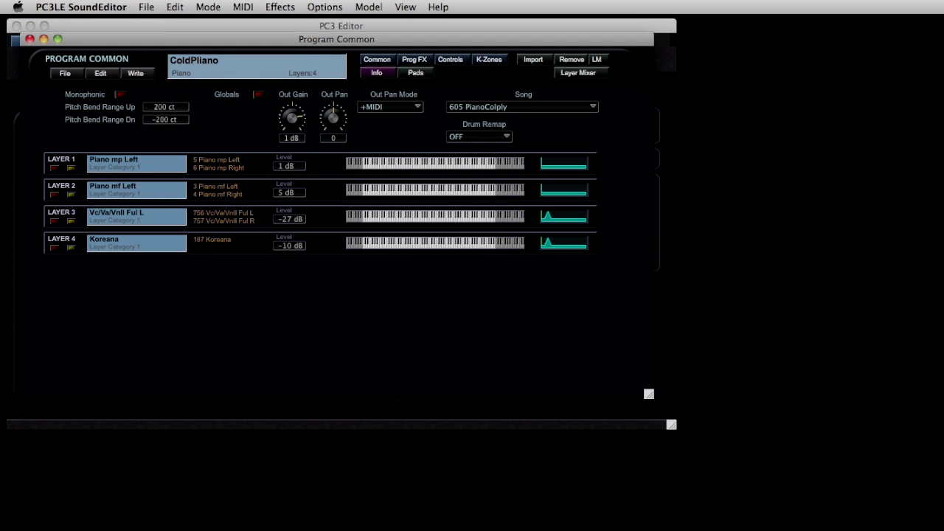
# Step: Select Layer 1, Piano mp Left, in the ColdPliano program's layer list
pyautogui.click(136, 163)
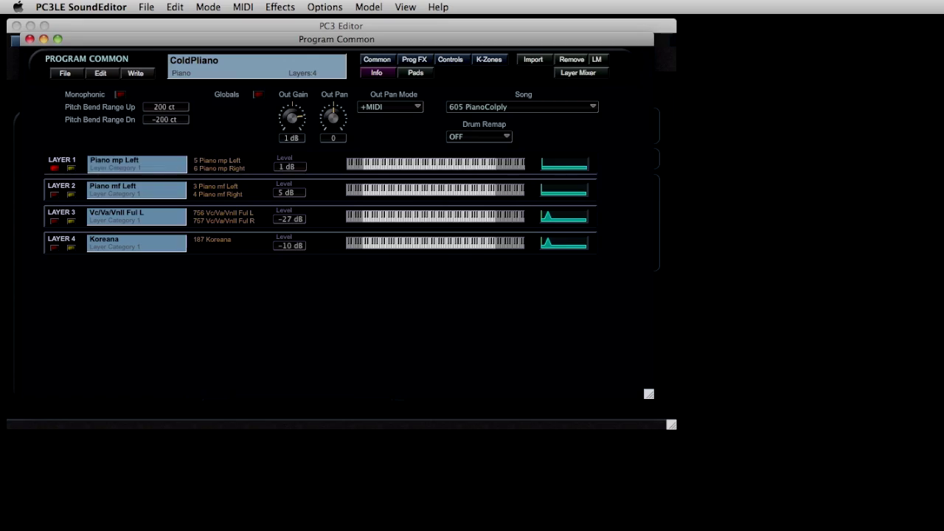